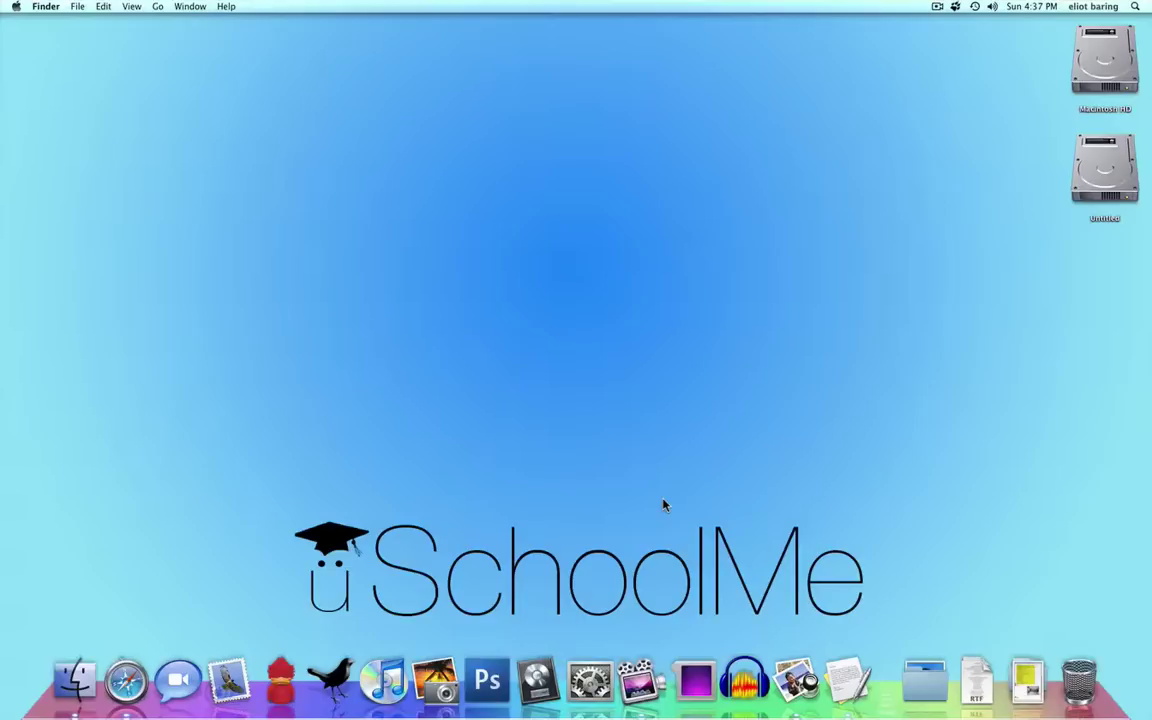
- Open Vimeo-Logo.jpg in Preview and the forever lyrics in TextEdit, then bring the logo forward
left_click(792, 682)
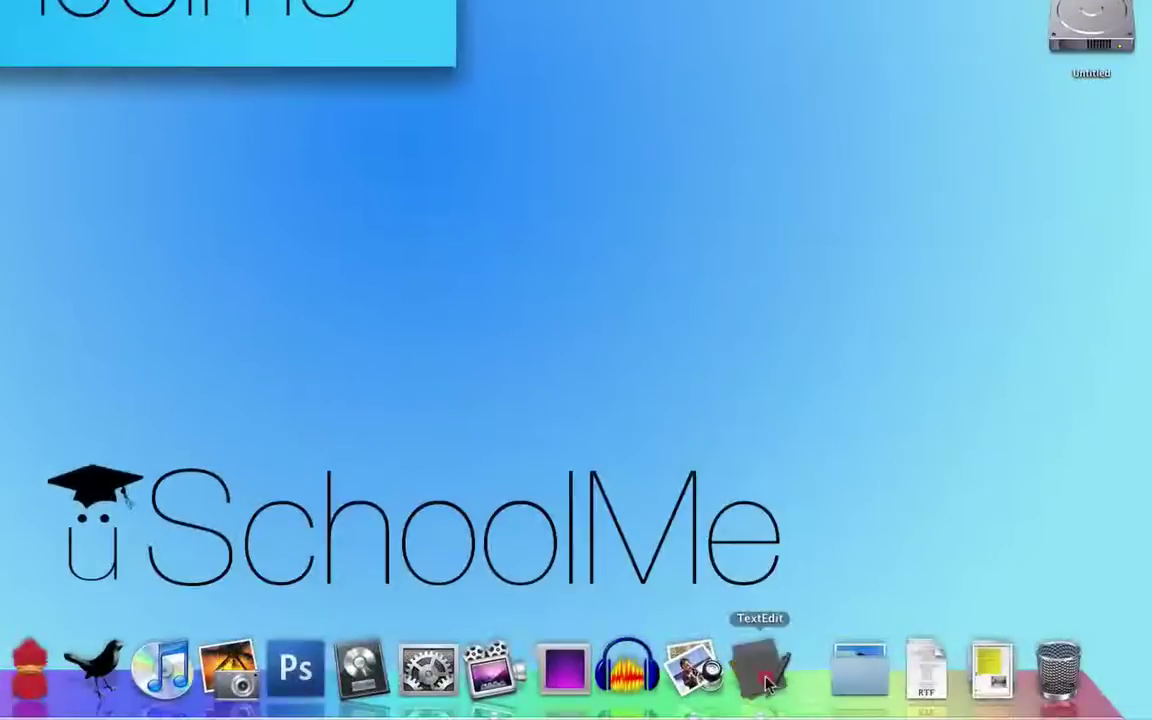
left_click(760, 665)
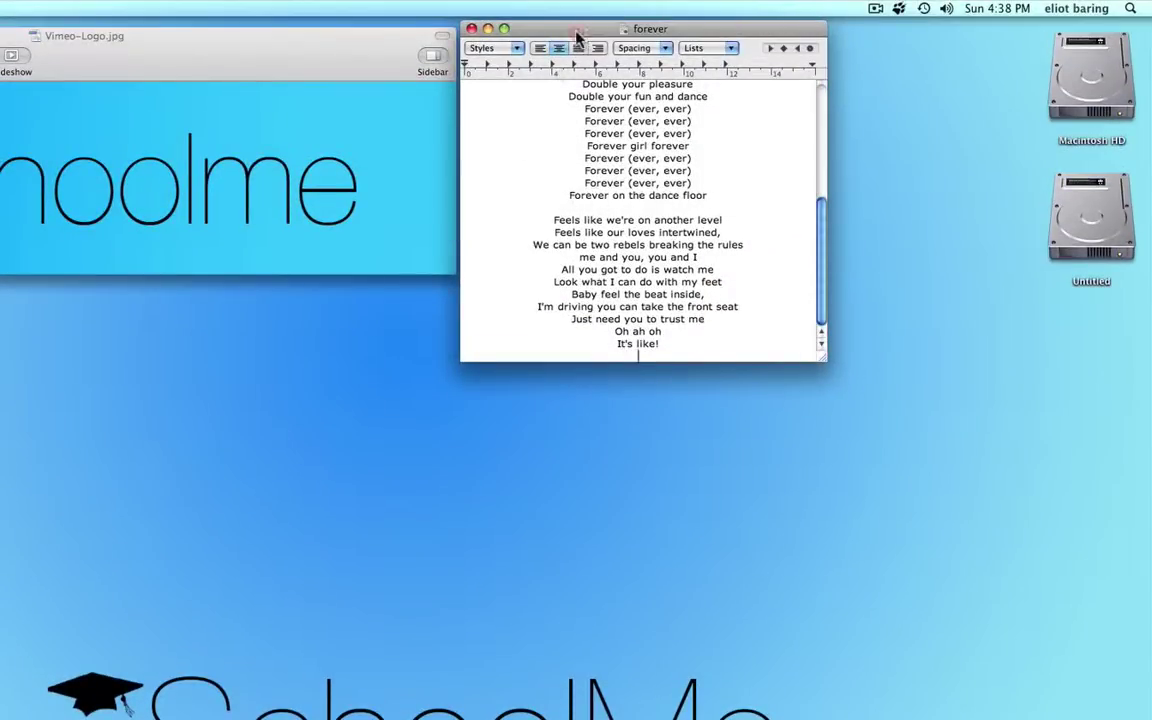
left_click(349, 38)
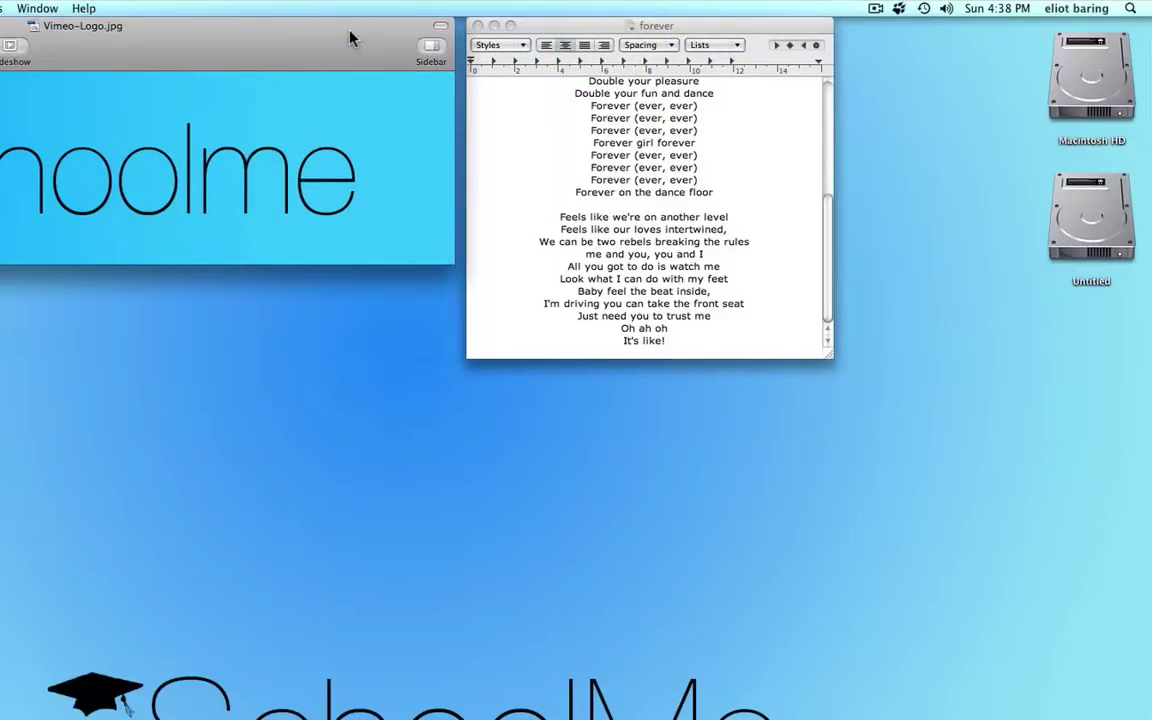
left_click(588, 30)
scroll(647, 215, "up", 5)
scroll(647, 215, "up", 3)
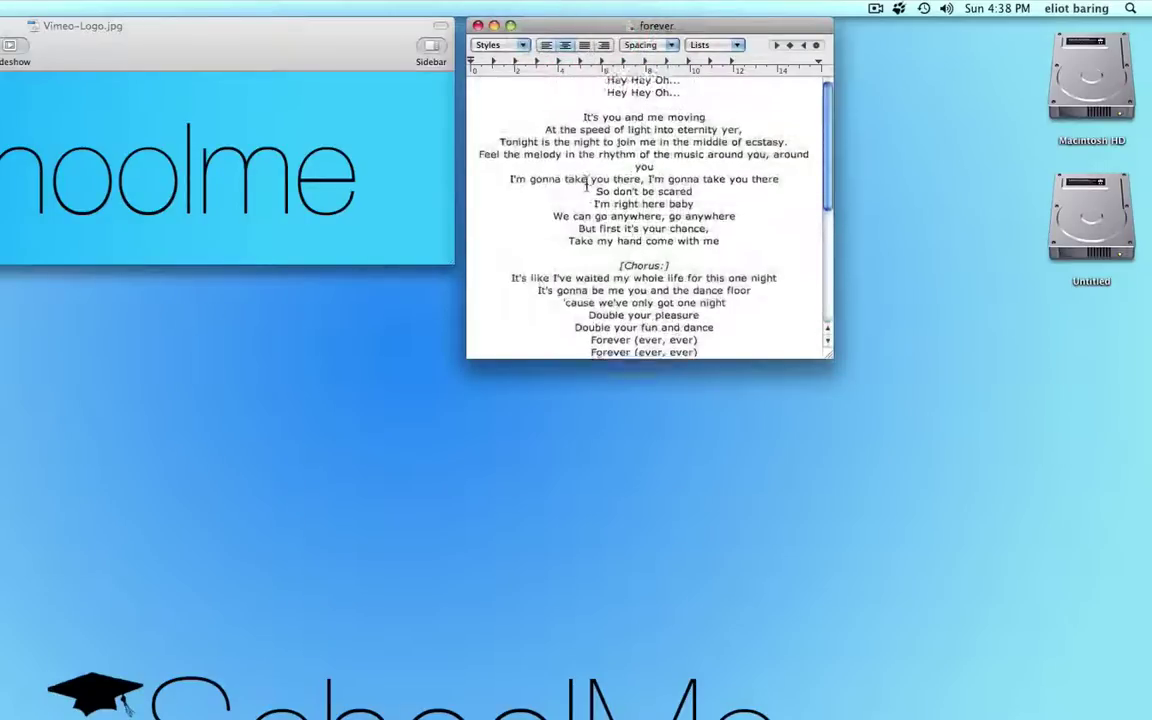
left_click(155, 58)
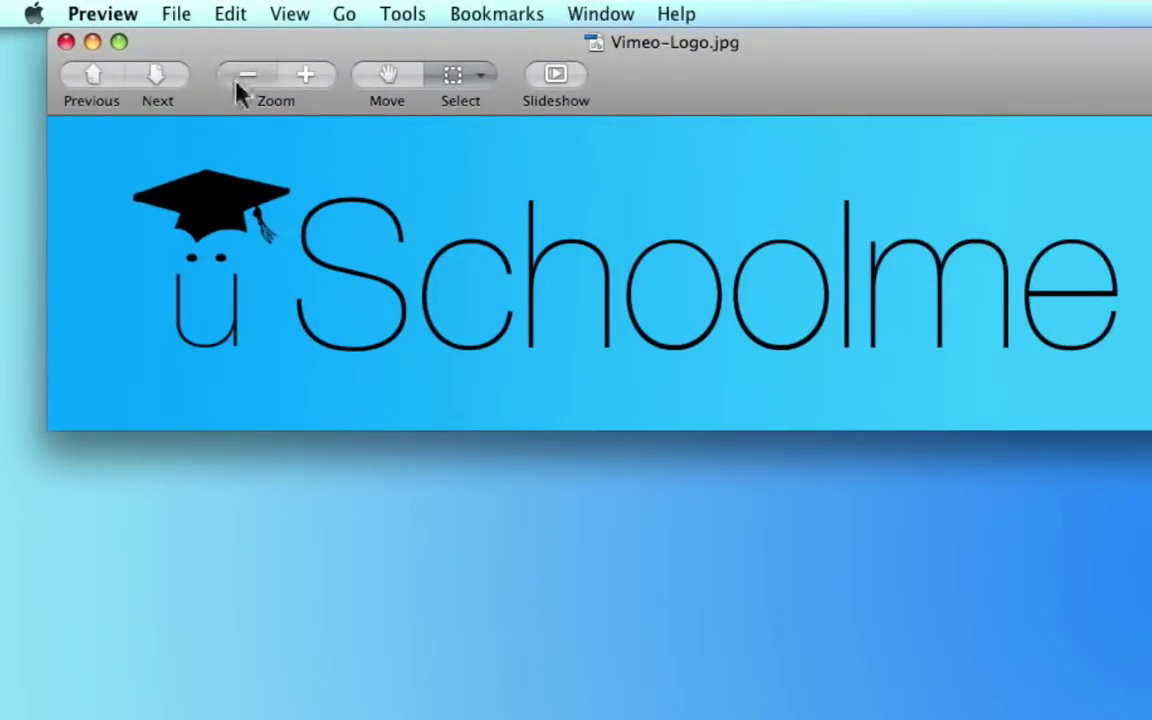
- Print Vimeo-Logo.jpg from Preview's File menu and show the PDF output options
left_click(176, 13)
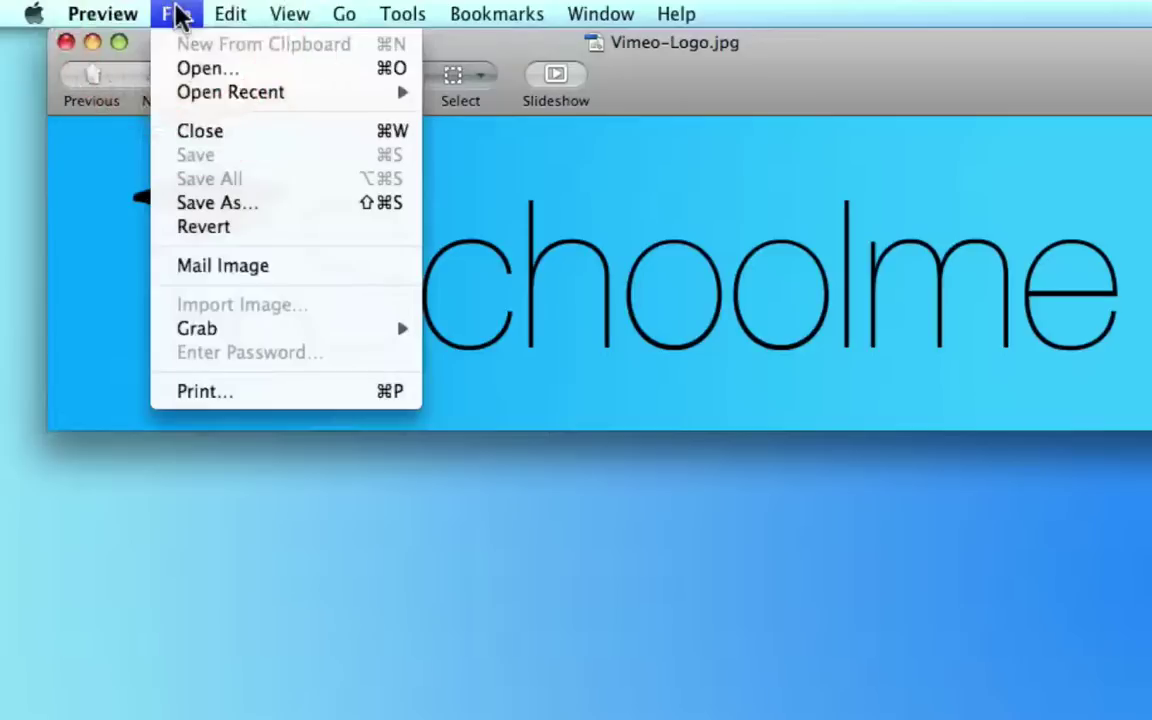
left_click(253, 390)
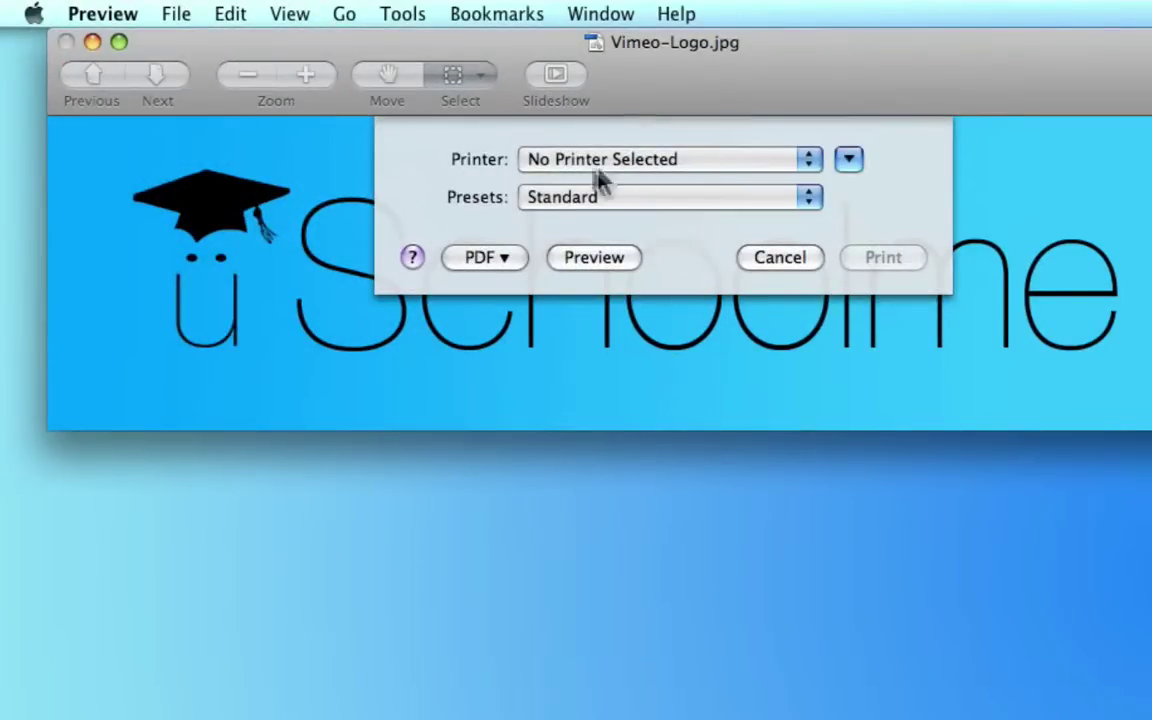
left_click(501, 259)
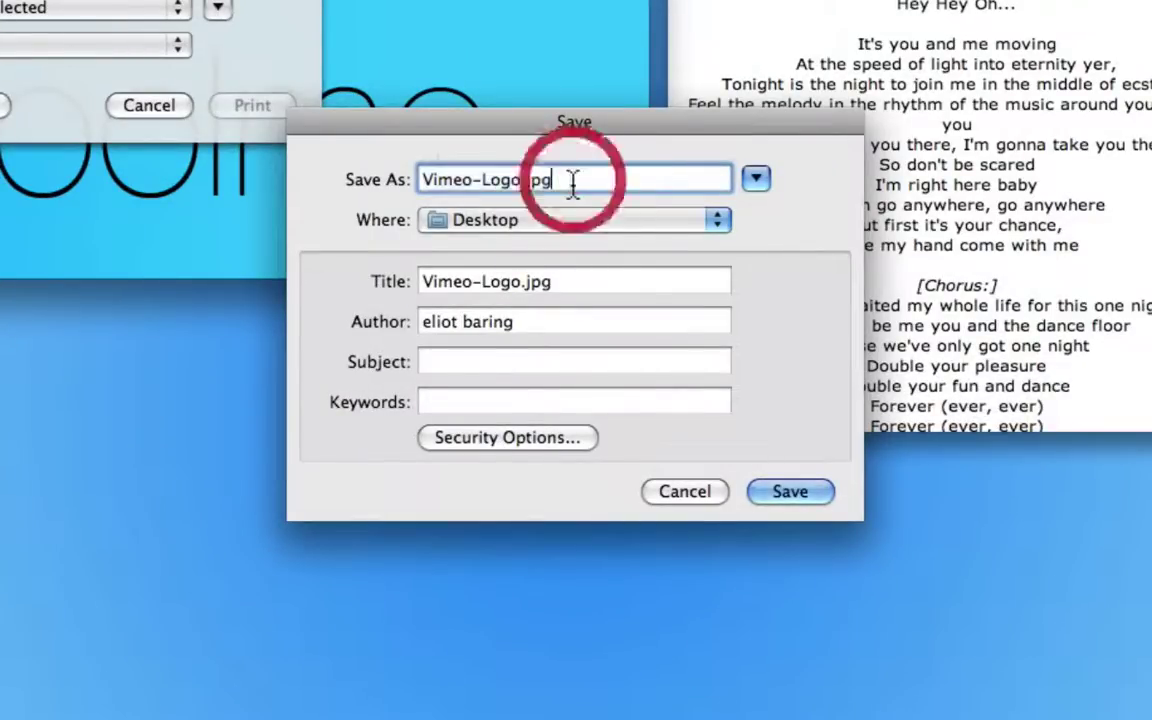
- Name the PDF 'Vimeo Logo' and strip .jpg from its title
key("super+a")
type("Vi")
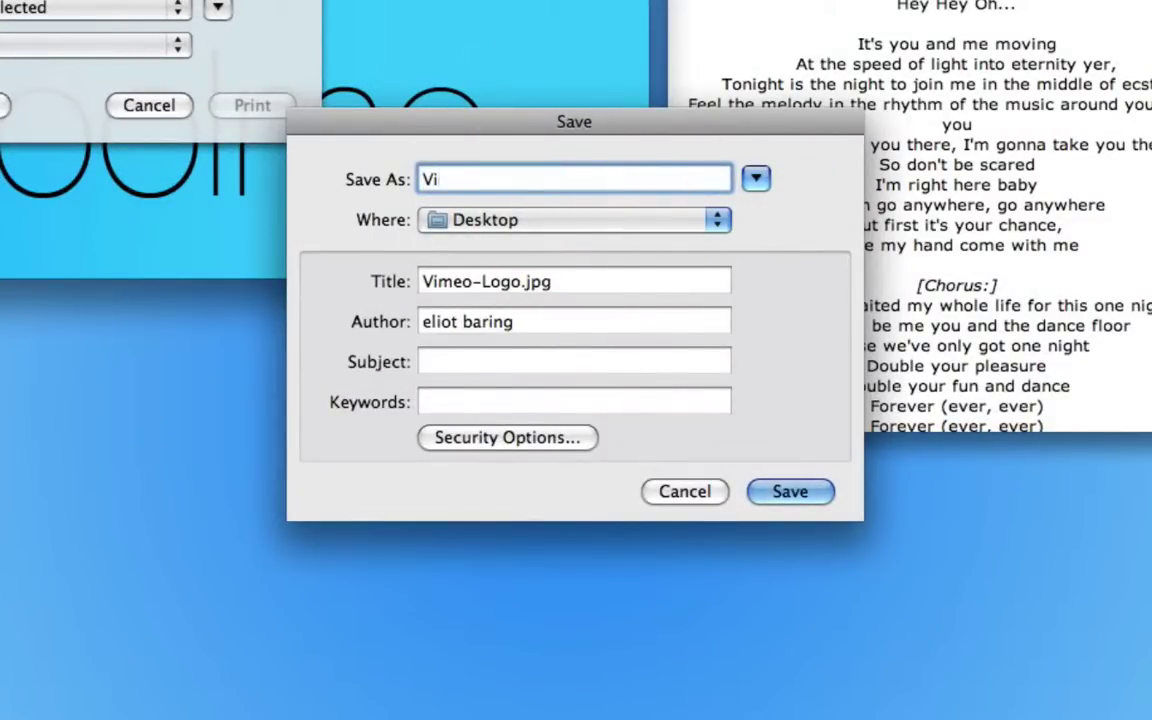
type("meo Logo")
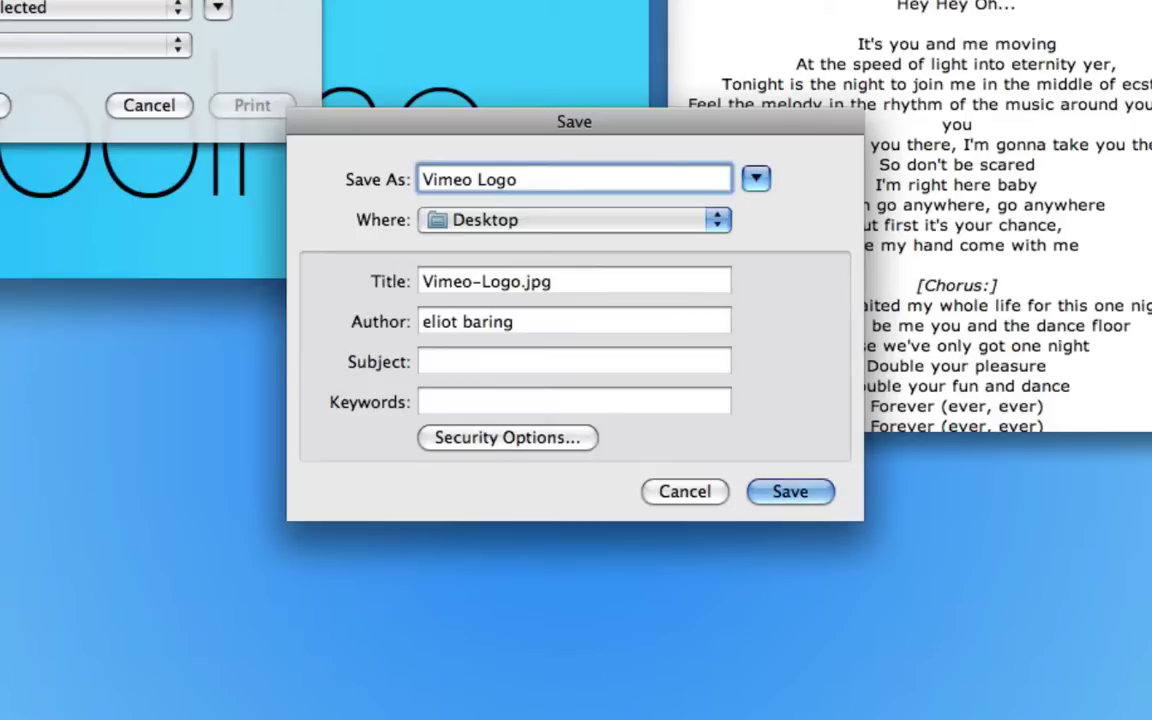
left_click_drag(561, 286, 522, 285)
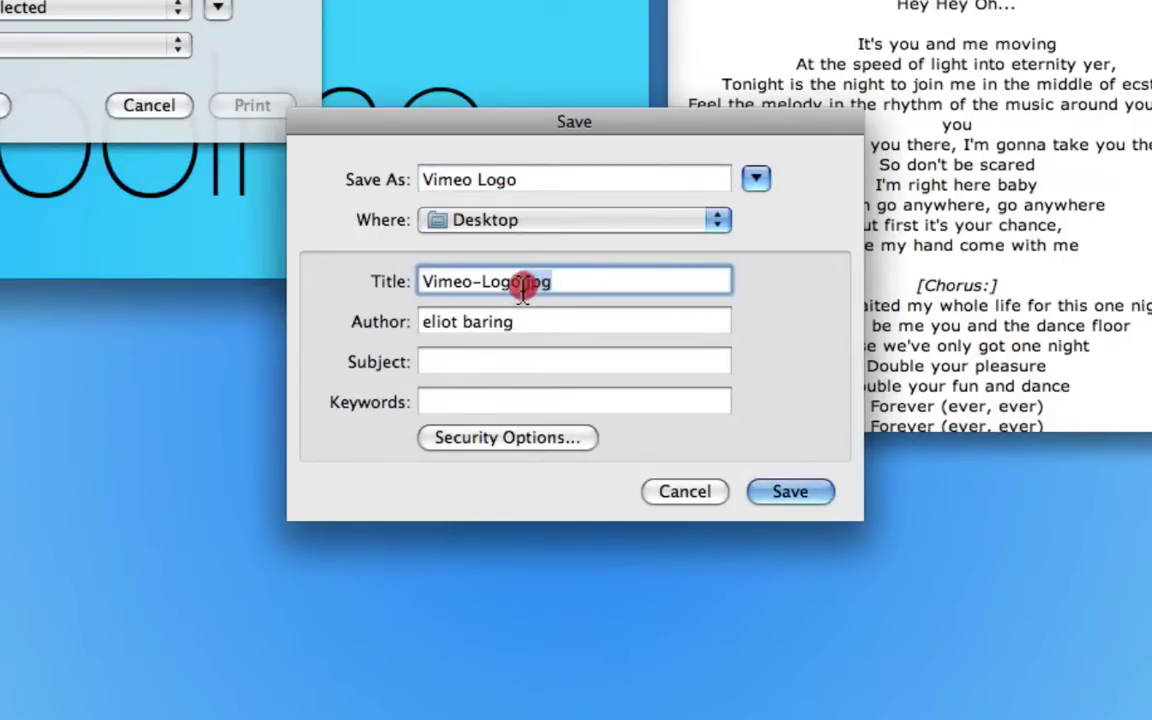
key("BackSpace")
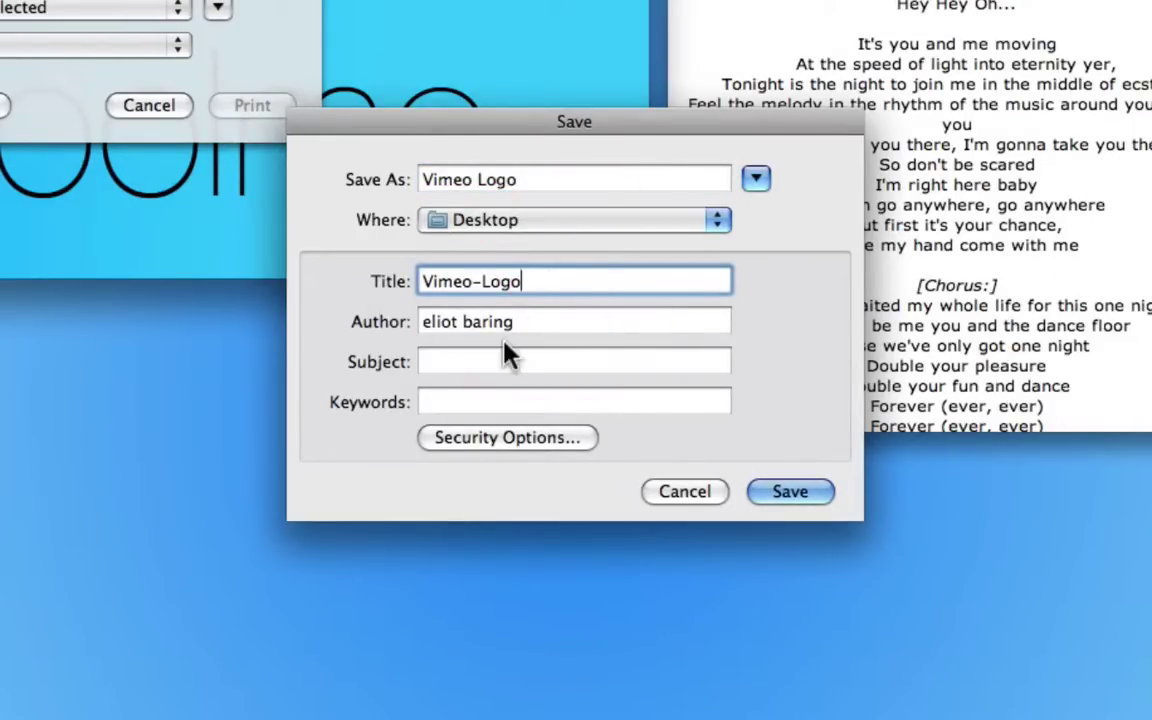
- Add the Spotlight keyword 'guitarmuffle' and save the PDF to the Desktop
left_click(470, 404)
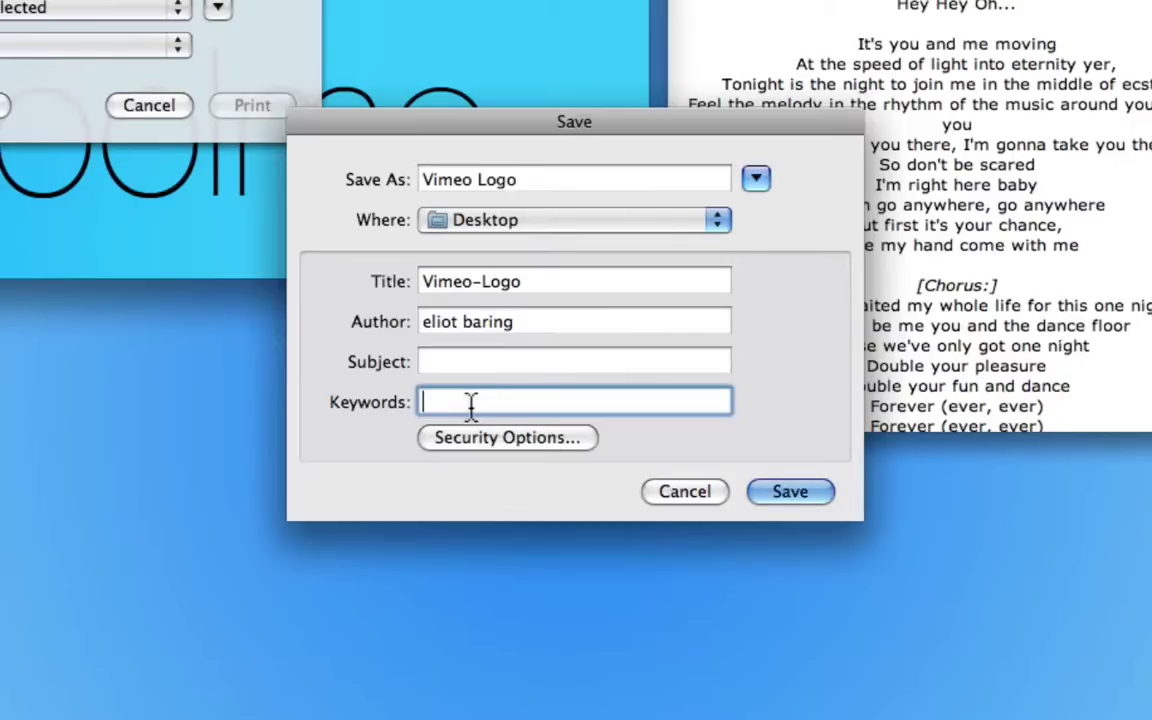
type("guitarmuffle")
left_click(802, 500)
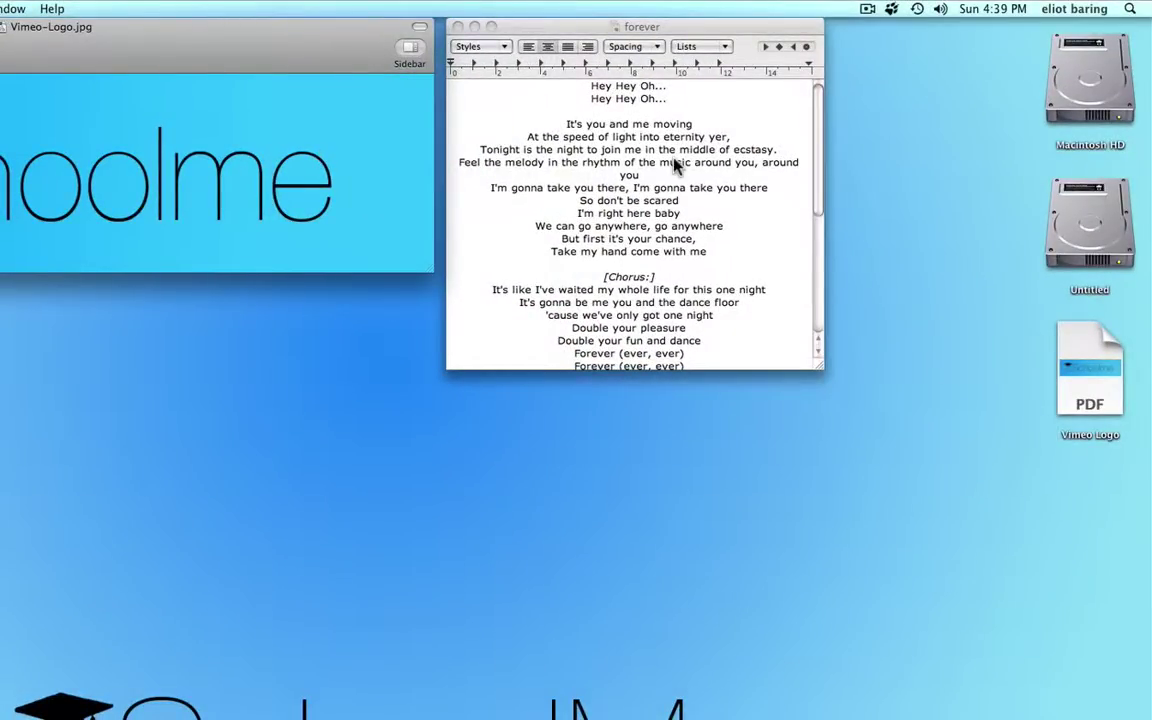
- Print the forever lyrics from TextEdit and choose Save as PDF
left_click(673, 160)
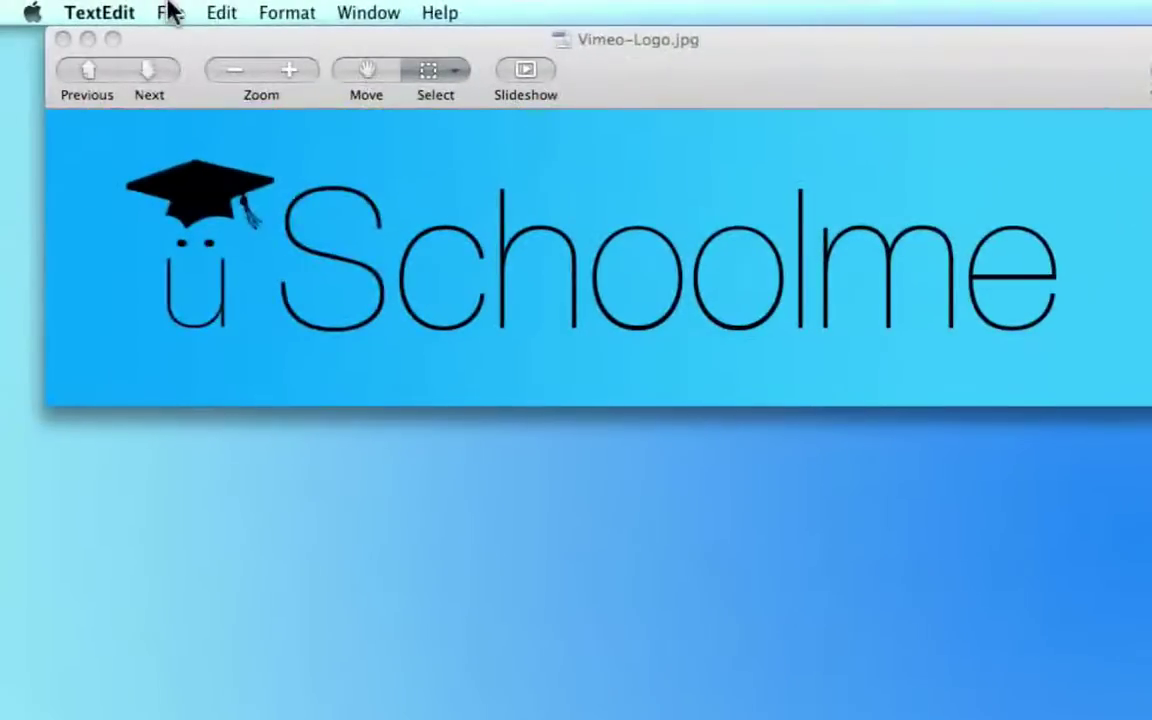
left_click(170, 13)
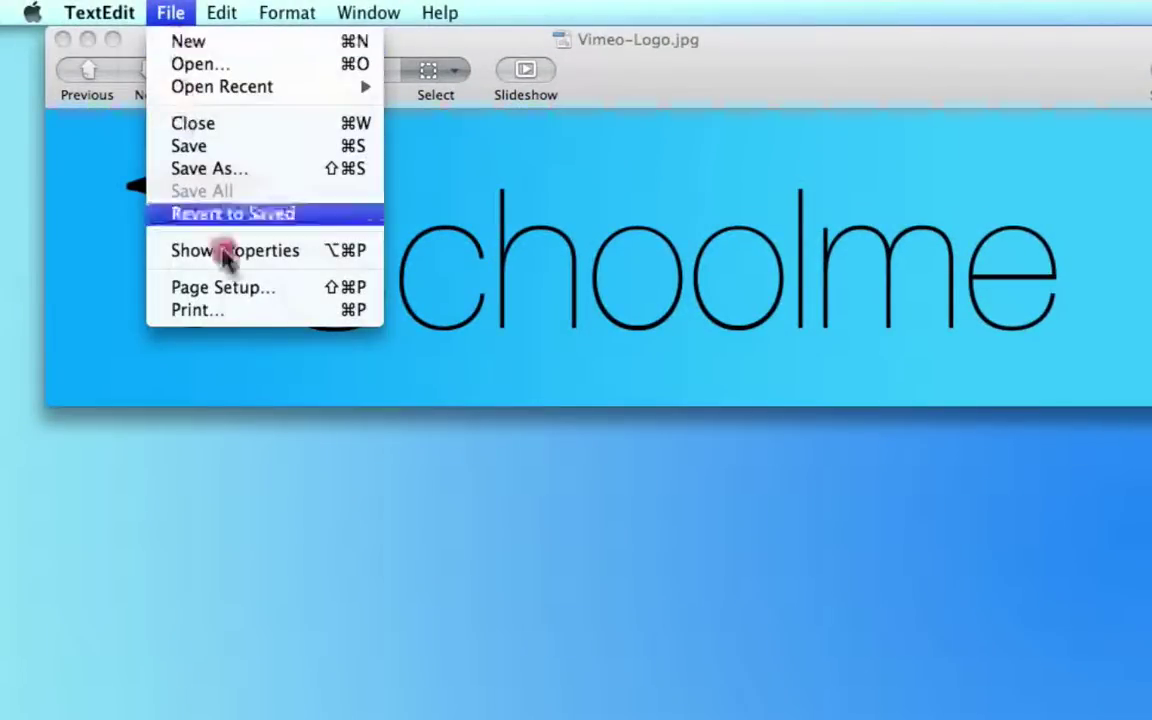
left_click(265, 315)
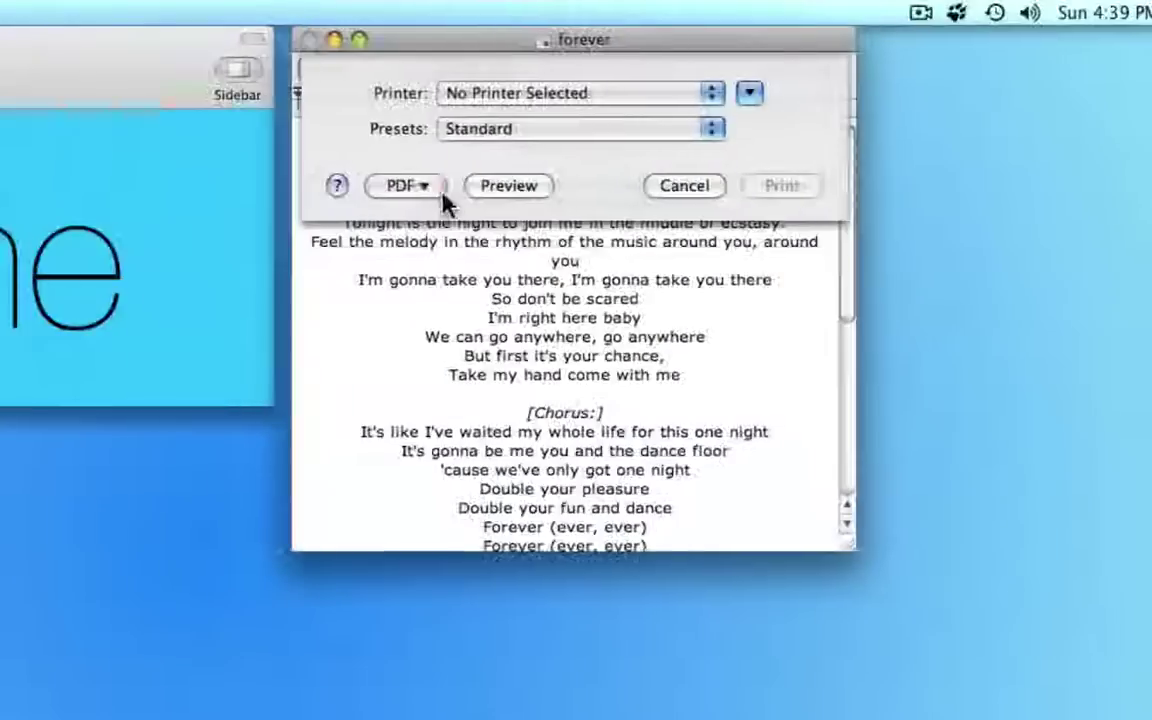
left_click(427, 185)
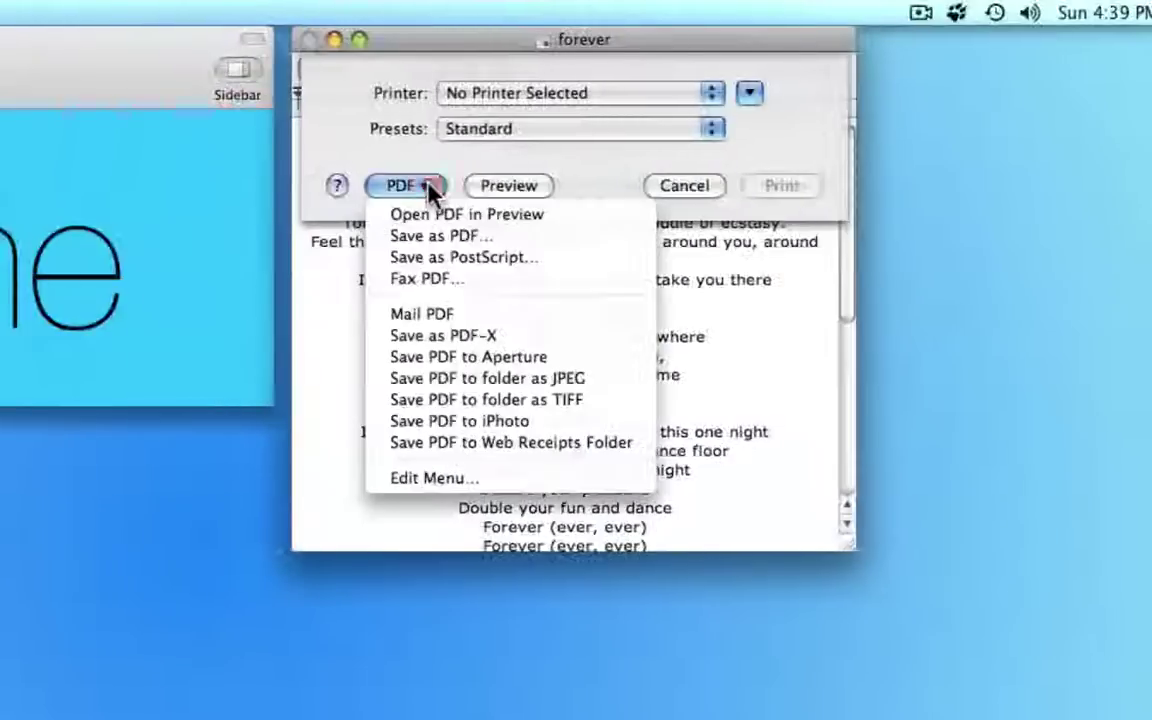
left_click(415, 244)
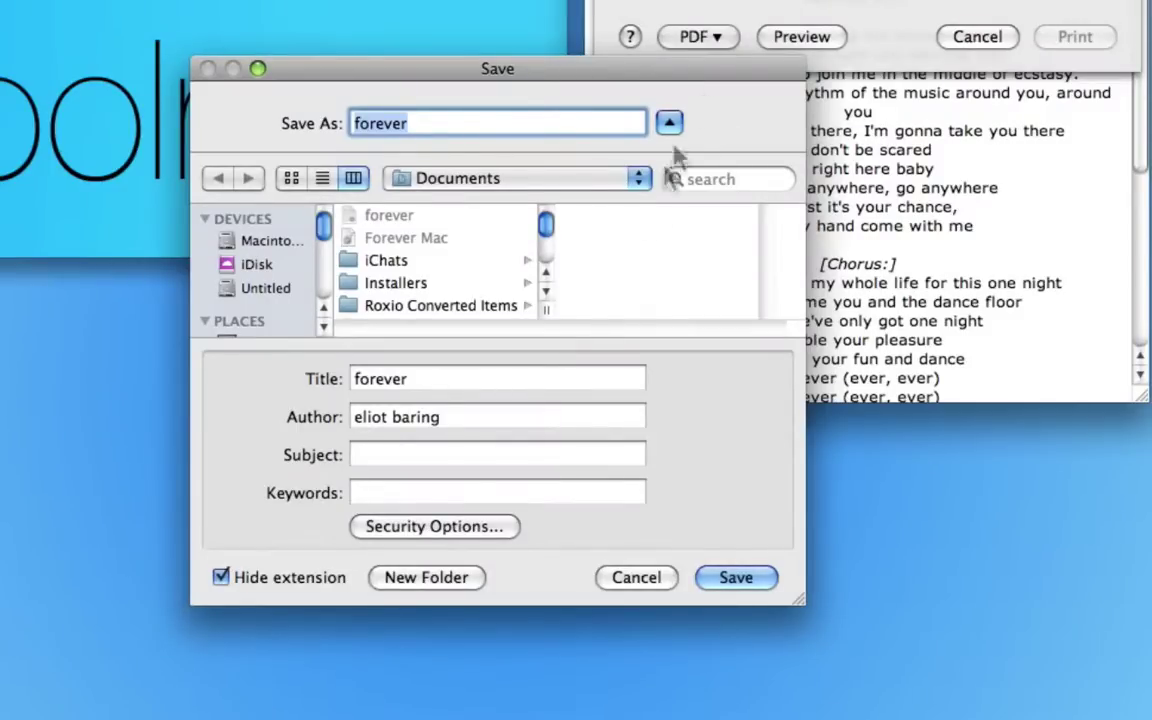
- In Security Options, require a password to open the PDF, entering and confirming it
left_click(416, 537)
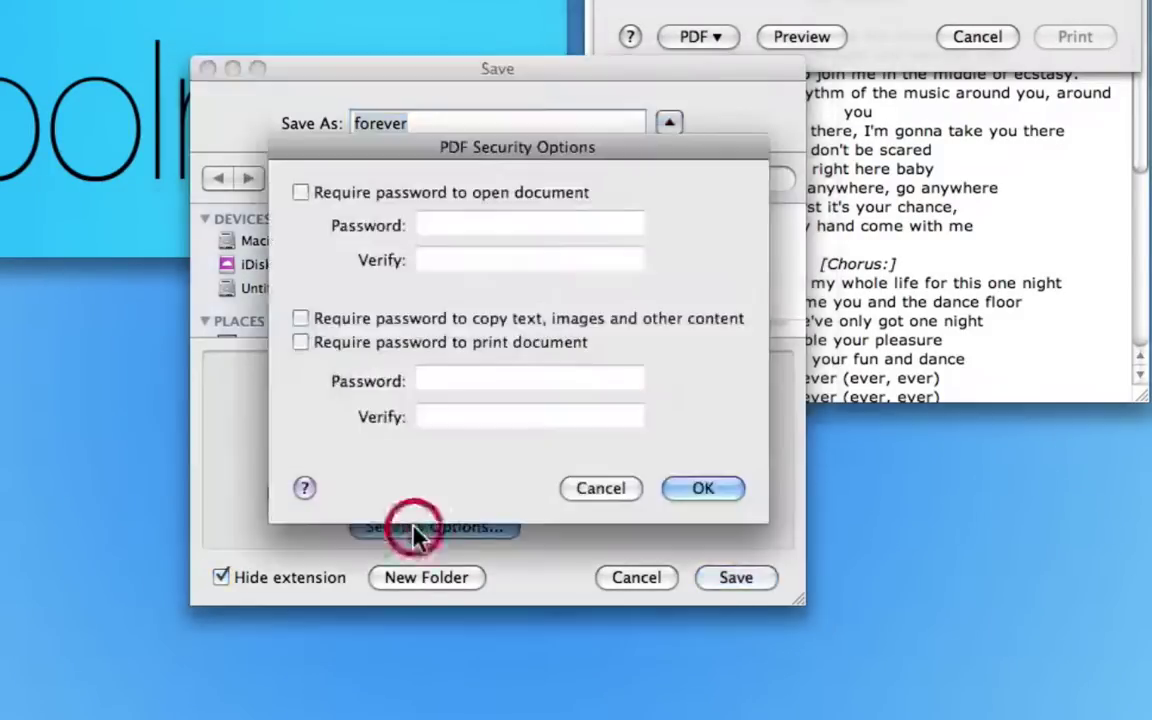
left_click(301, 192)
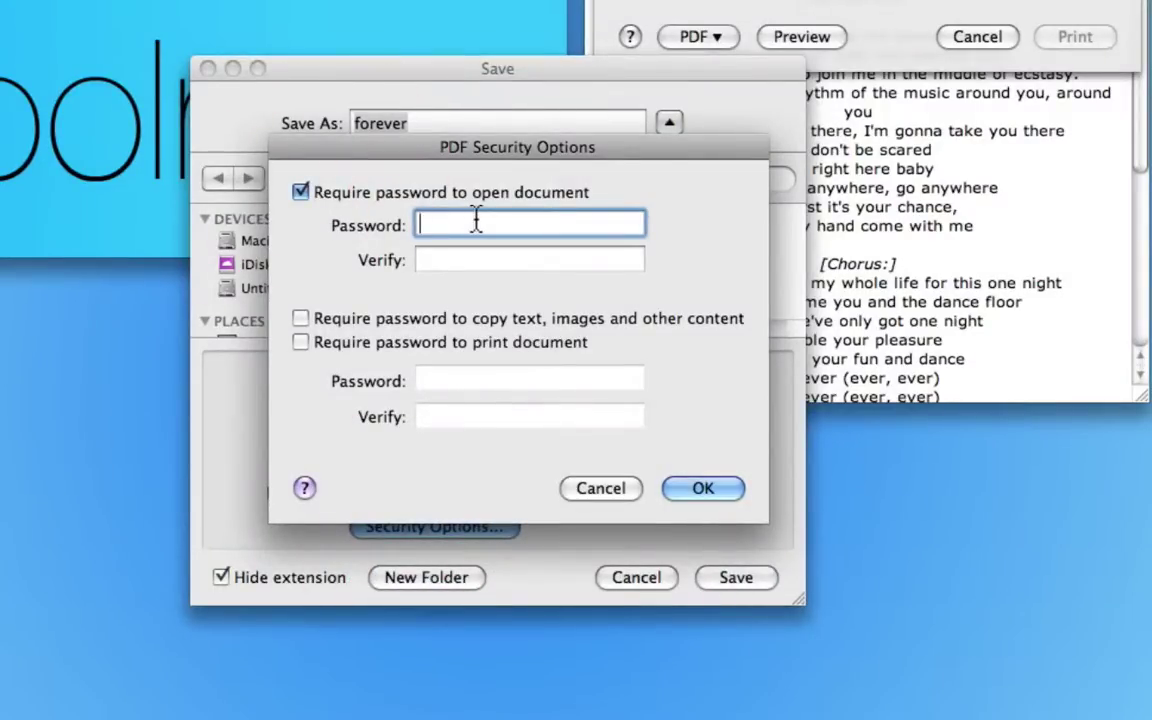
type("1234")
key("Tab")
type("1234")
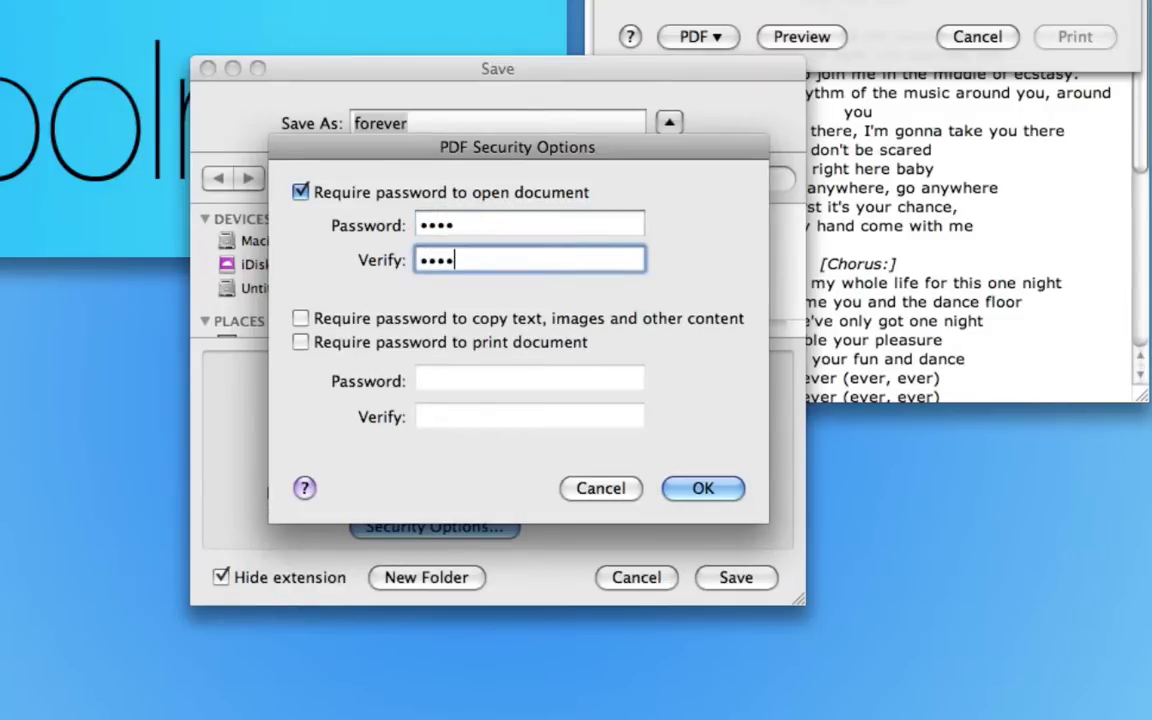
key("Return")
- Choose Desktop as the location and save the protected forever PDF
scroll(255, 322, "down", 1)
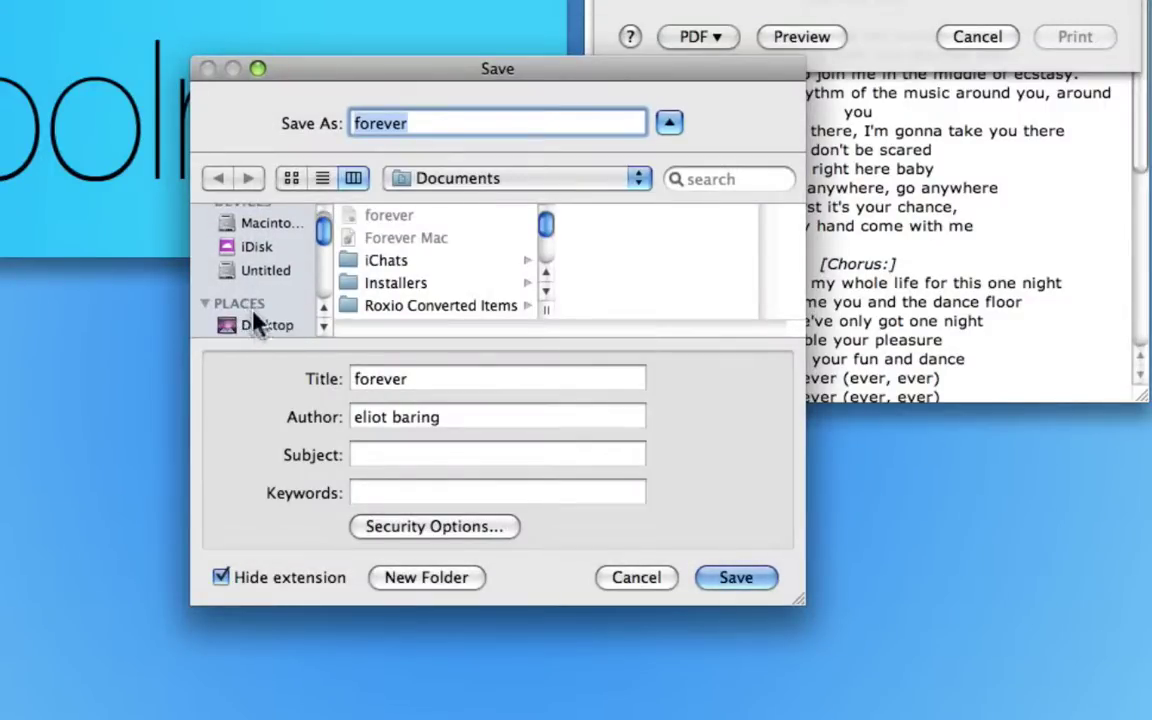
left_click(257, 327)
key("Return")
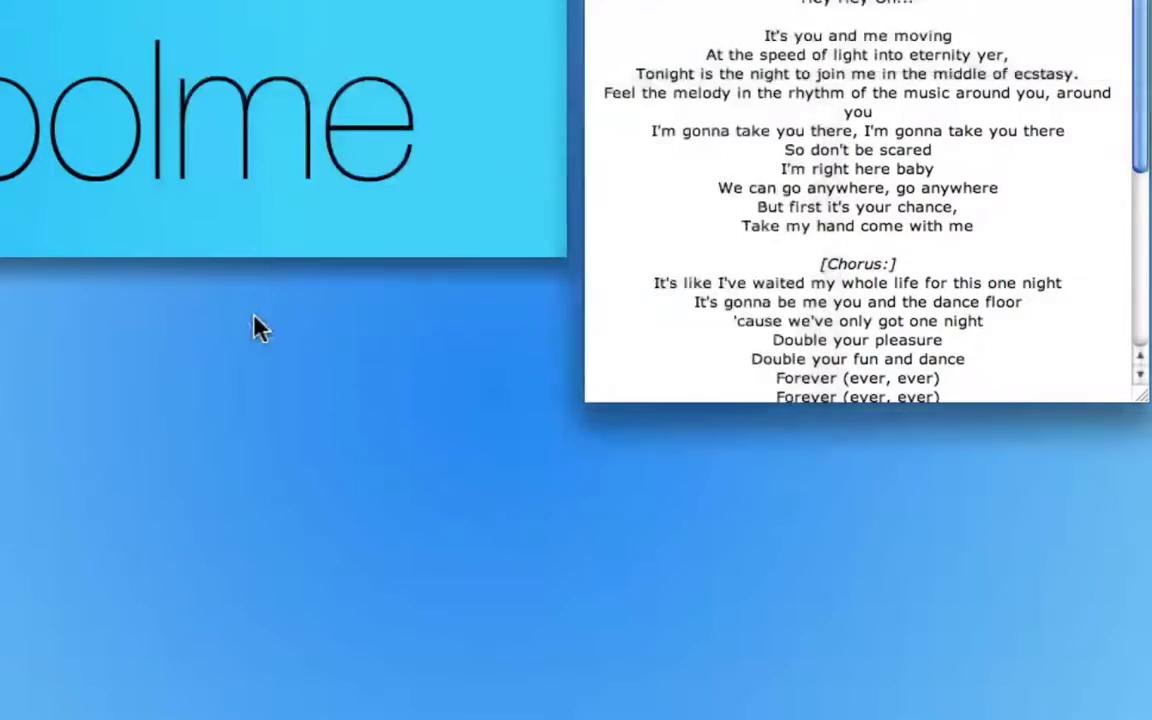
- Quit TextEdit, then open and check the Vimeo Logo PDF before closing it
key("super+q")
key("super+q")
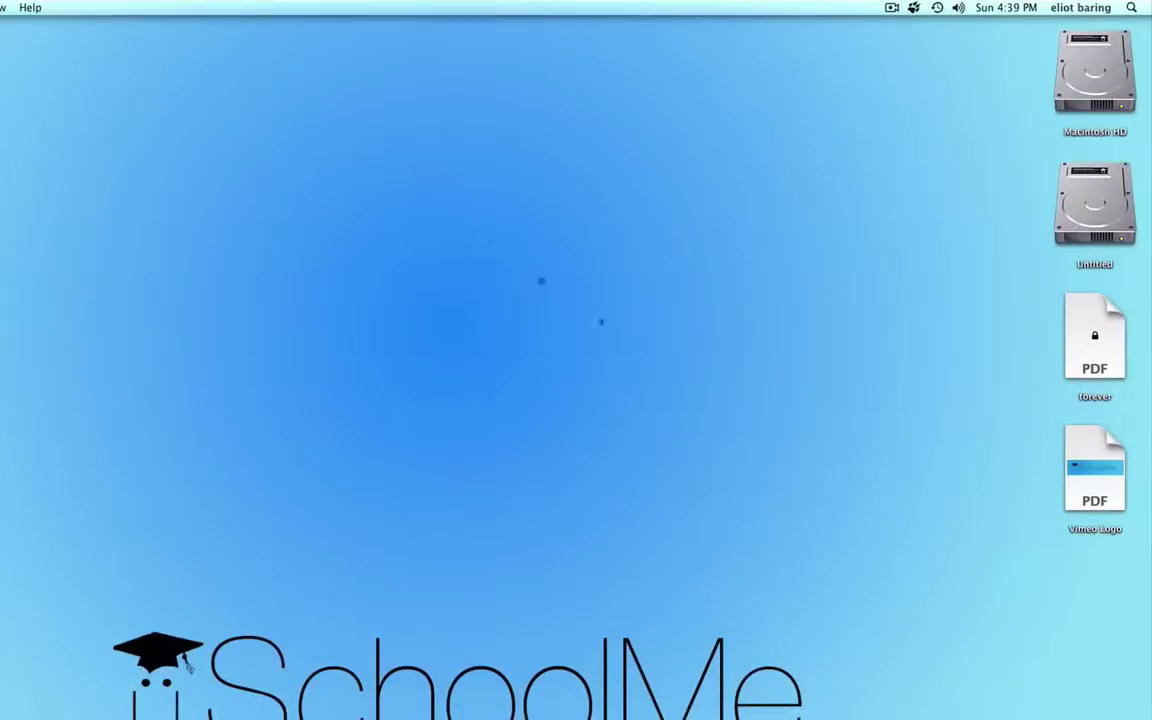
left_click(939, 427)
double_click(1093, 455)
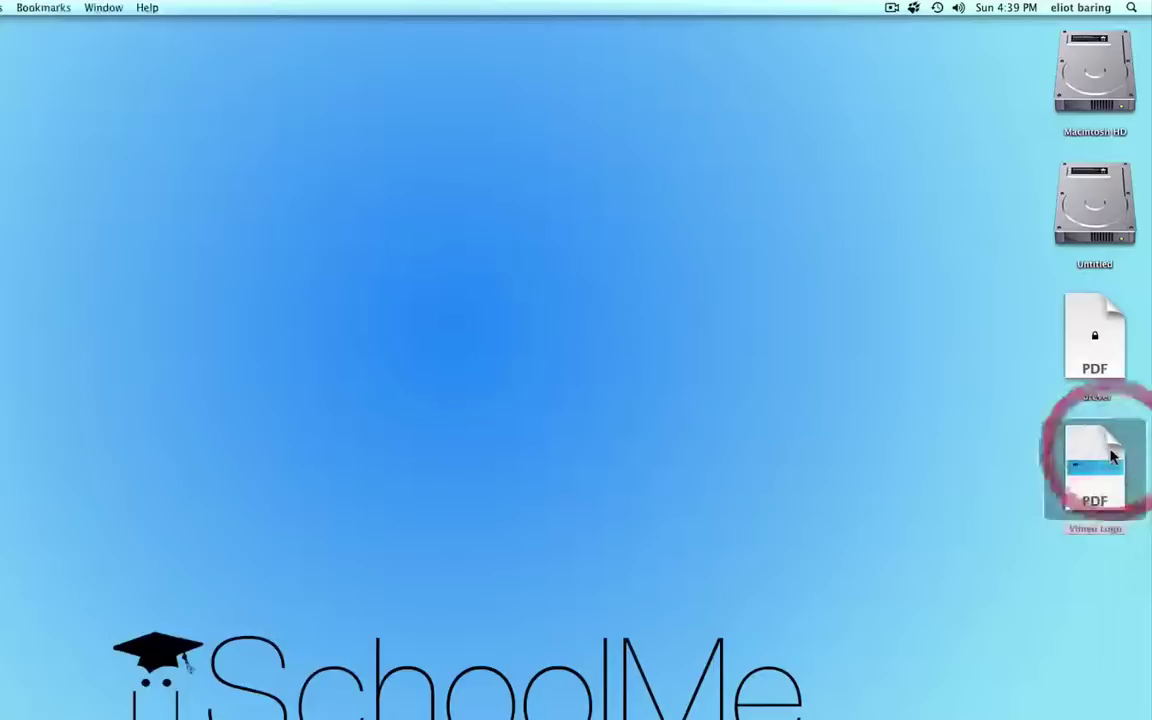
scroll(500, 470, "down", 3)
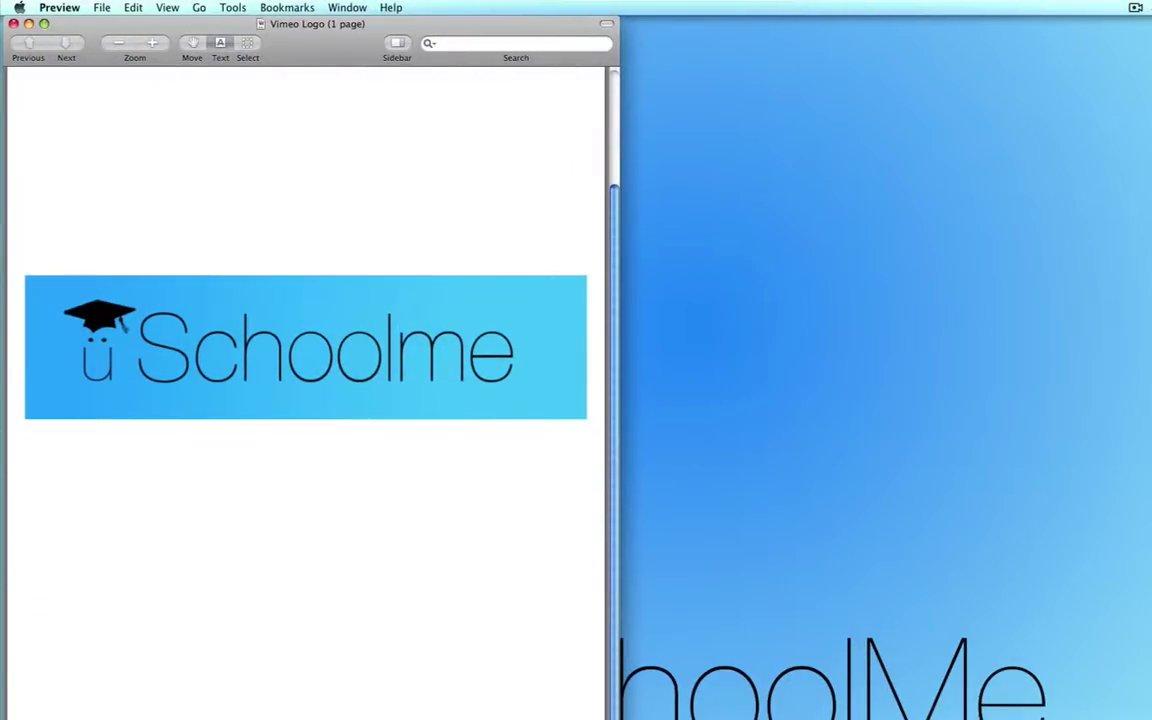
key("super+q")
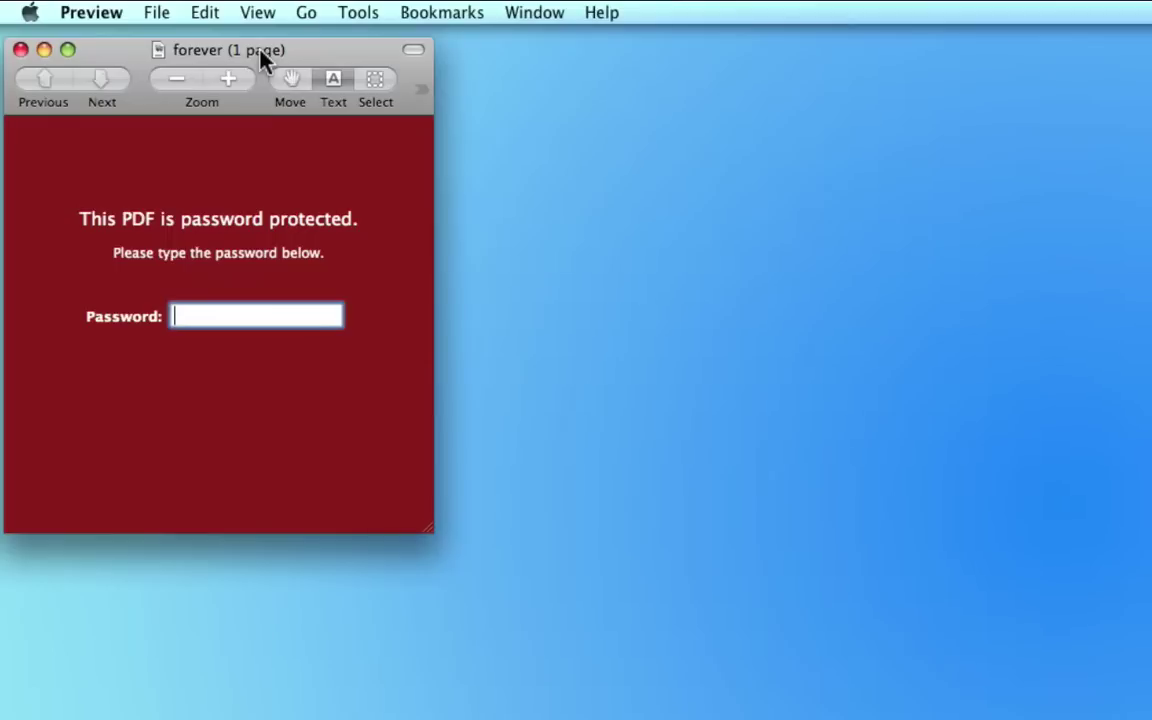
- Unlock the forever PDF with its password and enlarge the window
type("••••")
key("Return")
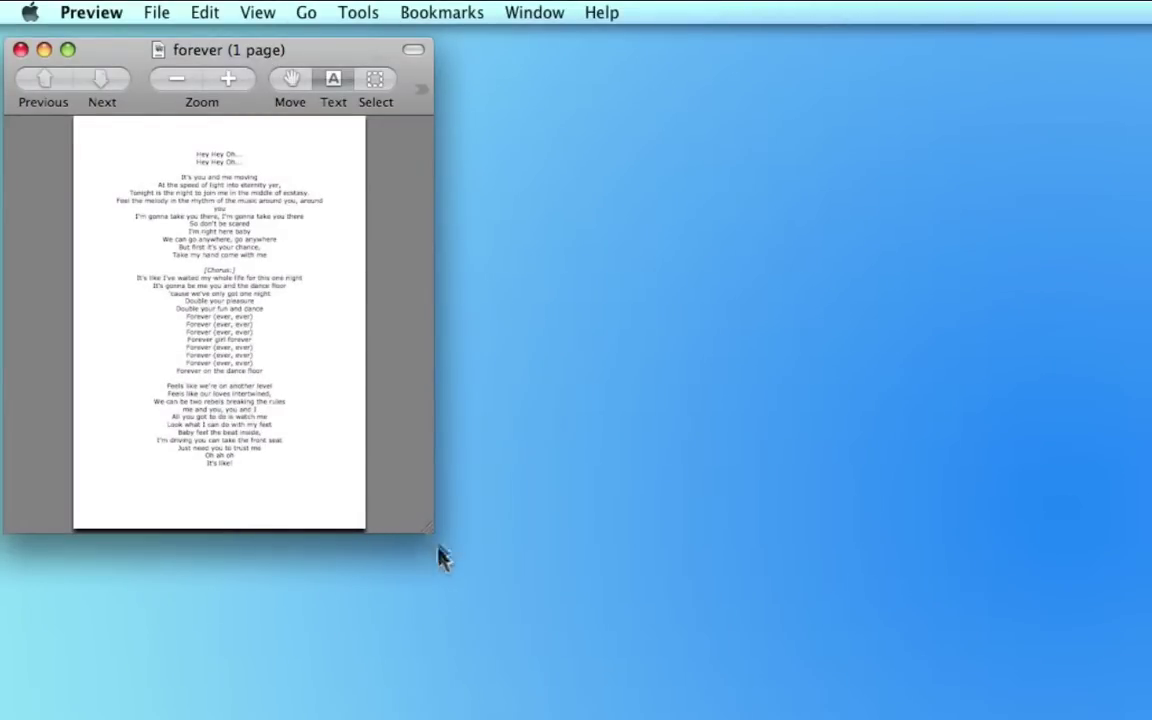
left_click_drag(435, 543, 1148, 715)
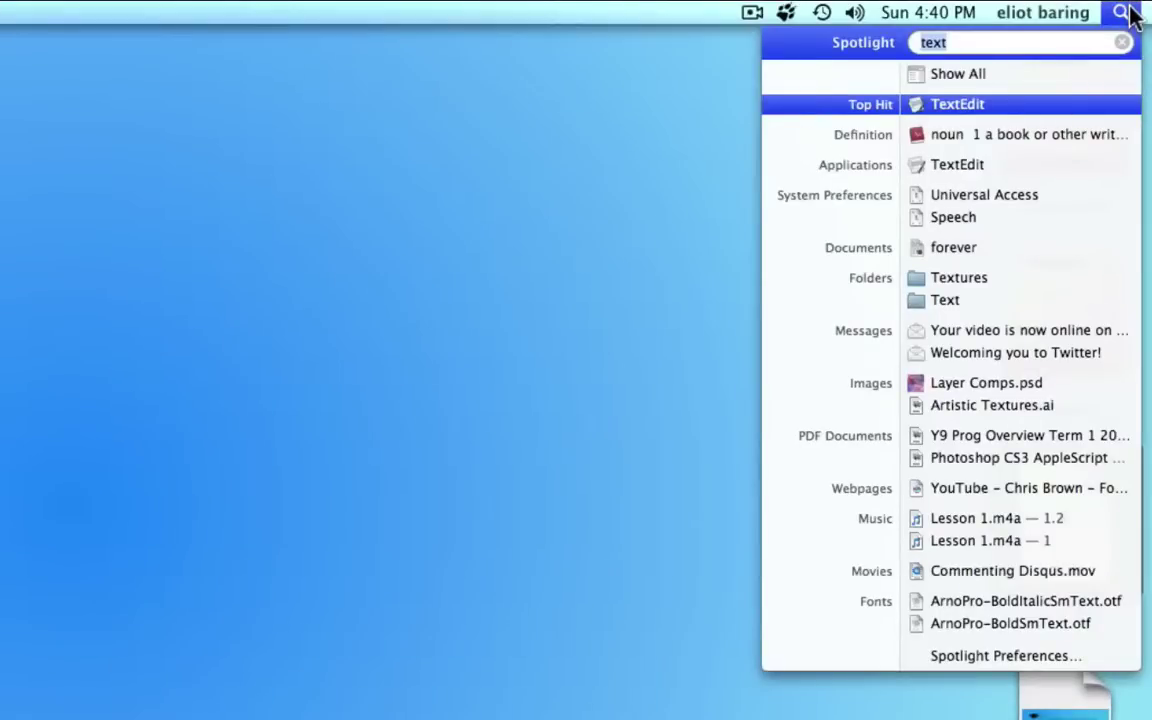
- Search Spotlight for the keyword 'guitarmuf' and open the top hit, Vimeo Logo
type("guitar")
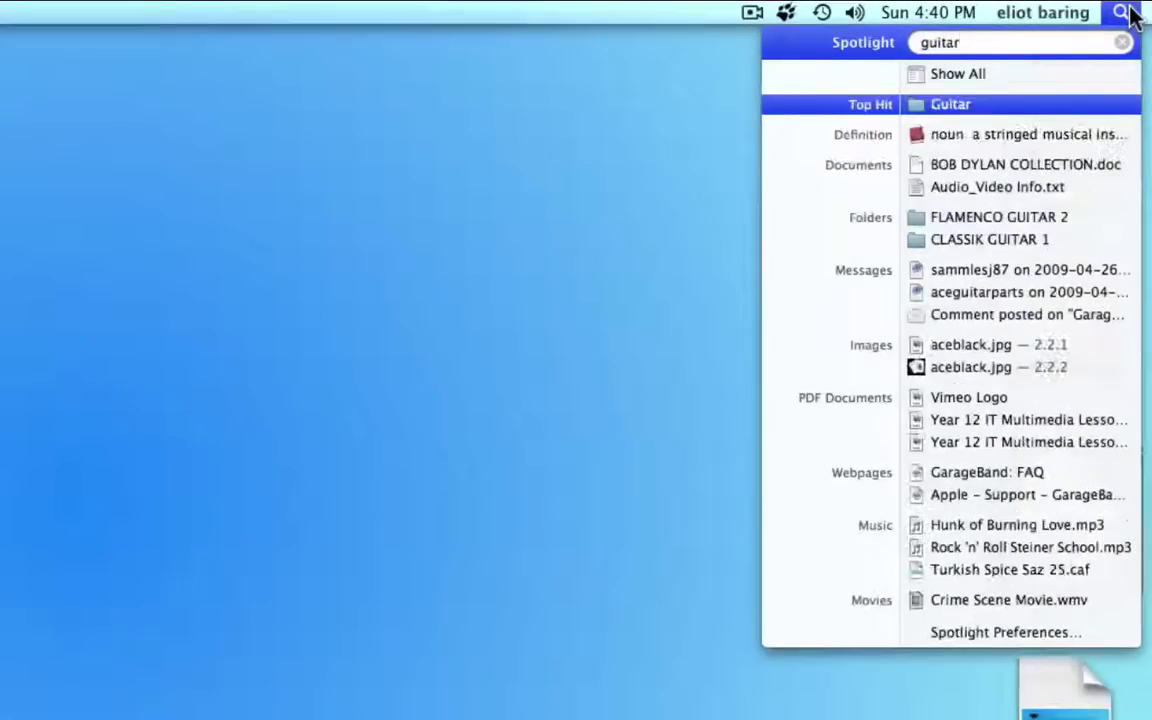
type("muf")
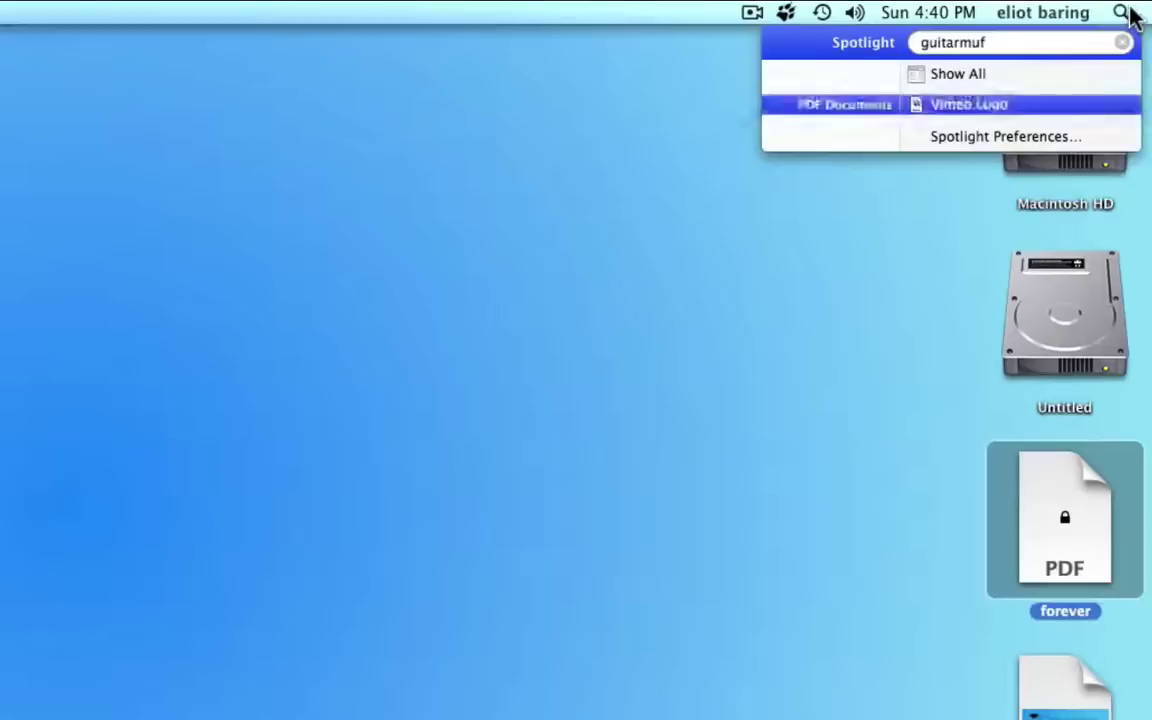
key("Return")
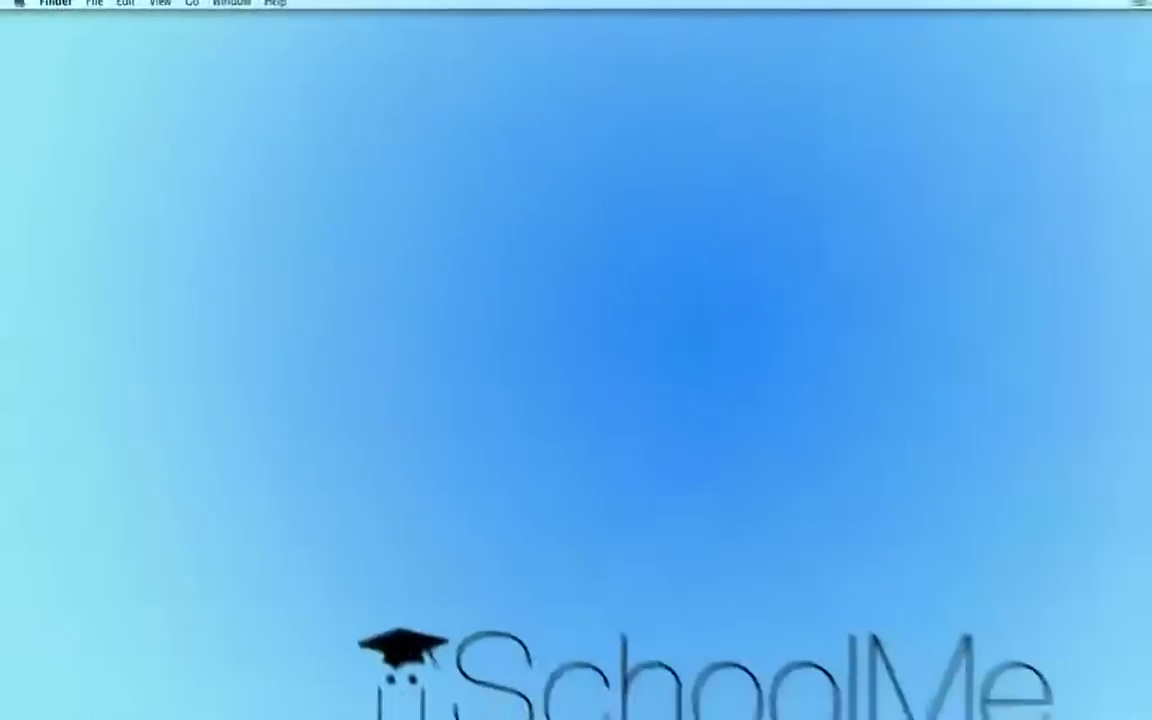
left_click(986, 128)
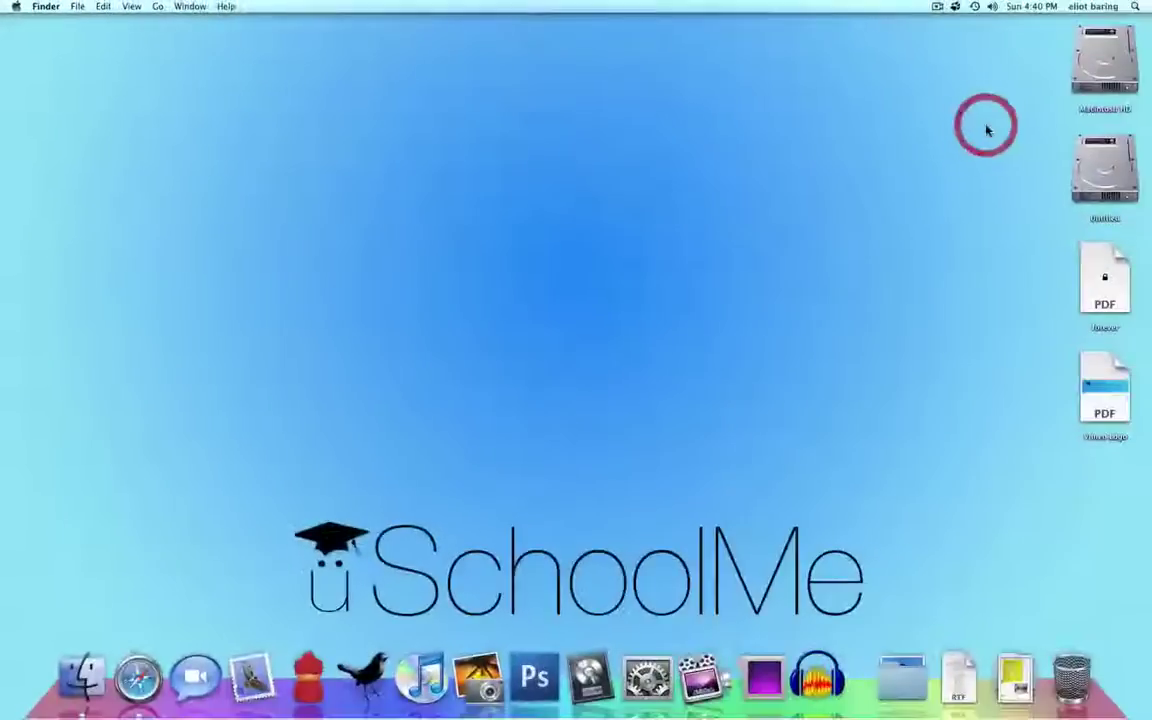